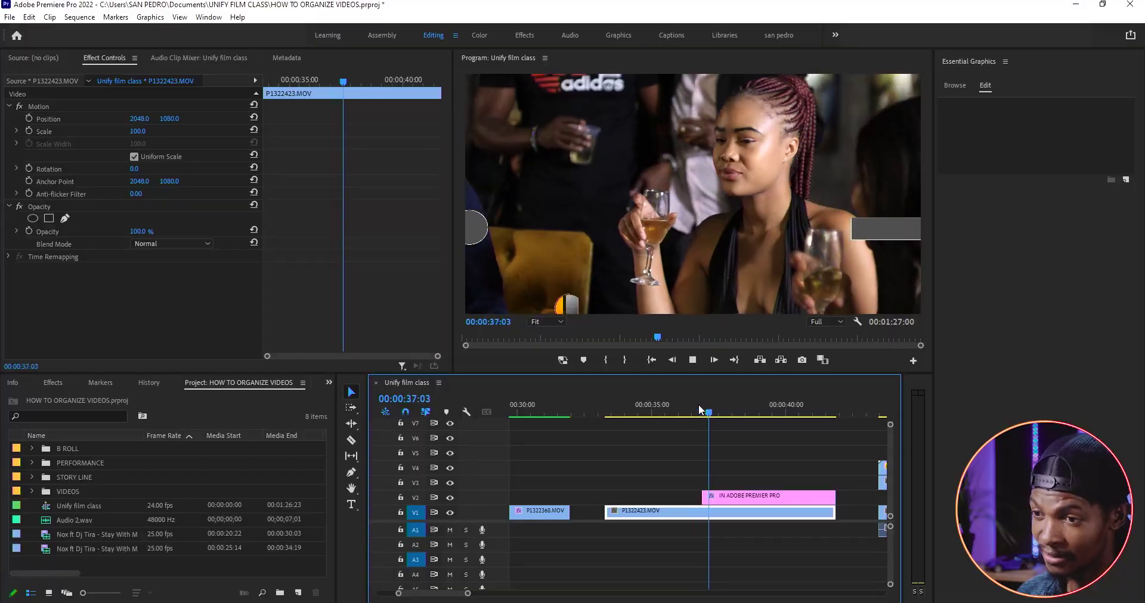
Step: Play the title animation, lower the Parametric EQ low cut, and replay to hear the change
{"action": "key", "text": "space"}
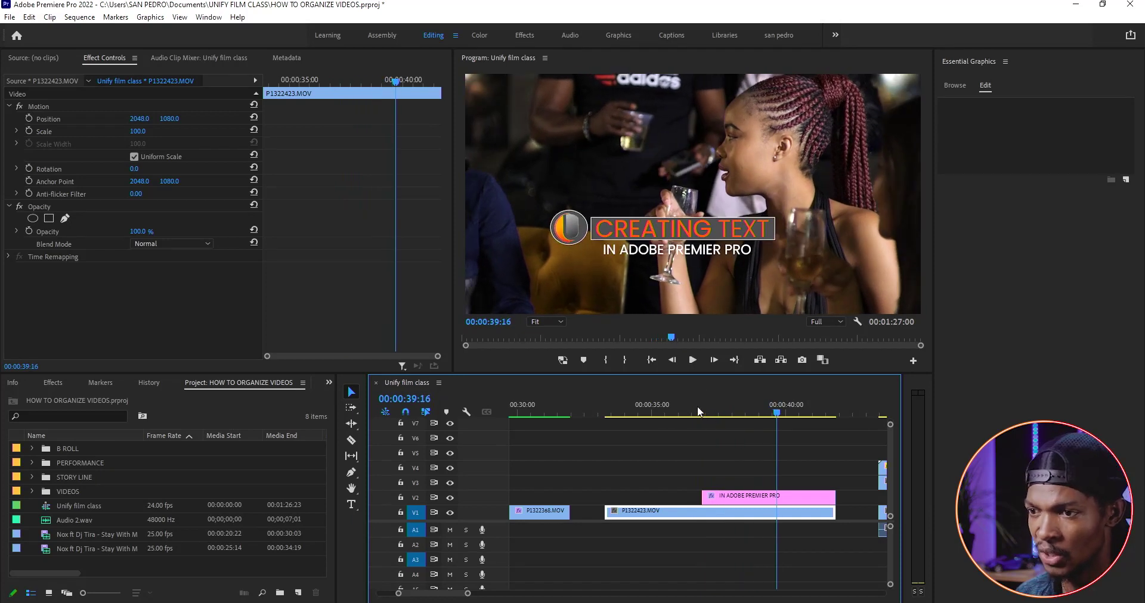
{"action": "left_click_drag", "start_coordinate": [427, 267], "coordinate": [394, 332]}
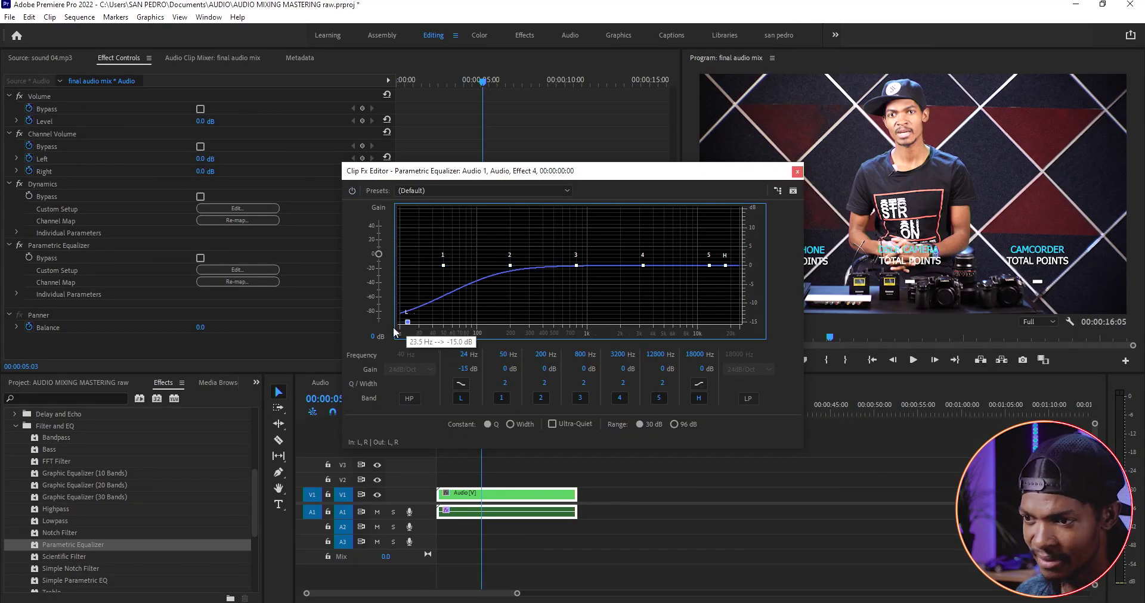
{"action": "key", "text": "space"}
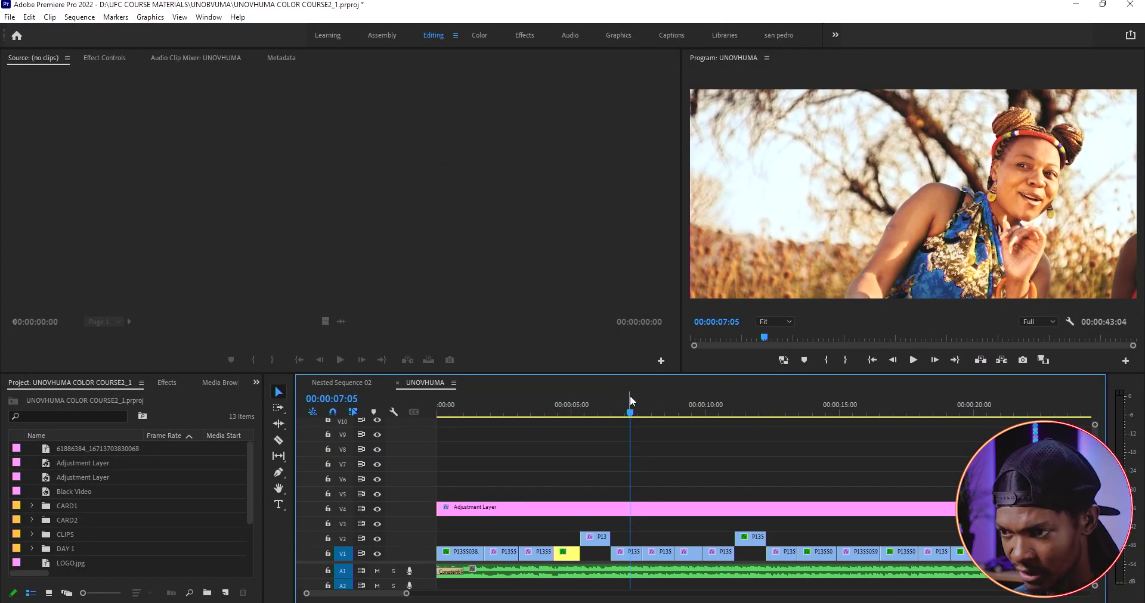
Step: Step the playhead back one frame and open File > Export > Media for the UNOVHUMA sequence
{"action": "left_click_drag", "start_coordinate": [633, 409], "coordinate": [629, 412]}
{"action": "left_click", "coordinate": [71, 564]}
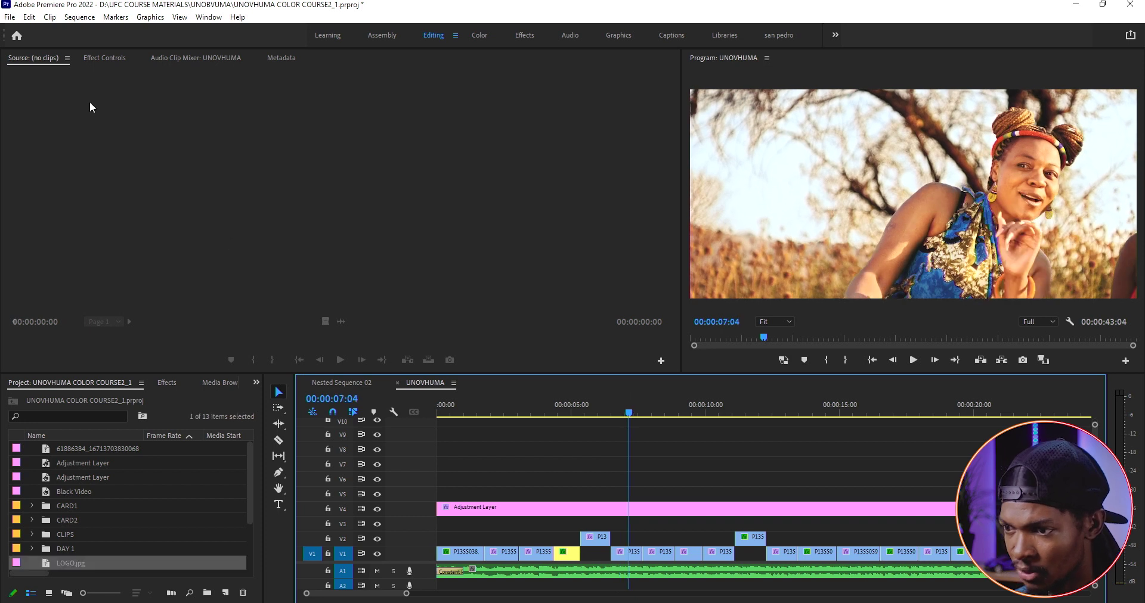
{"action": "left_click", "coordinate": [10, 17]}
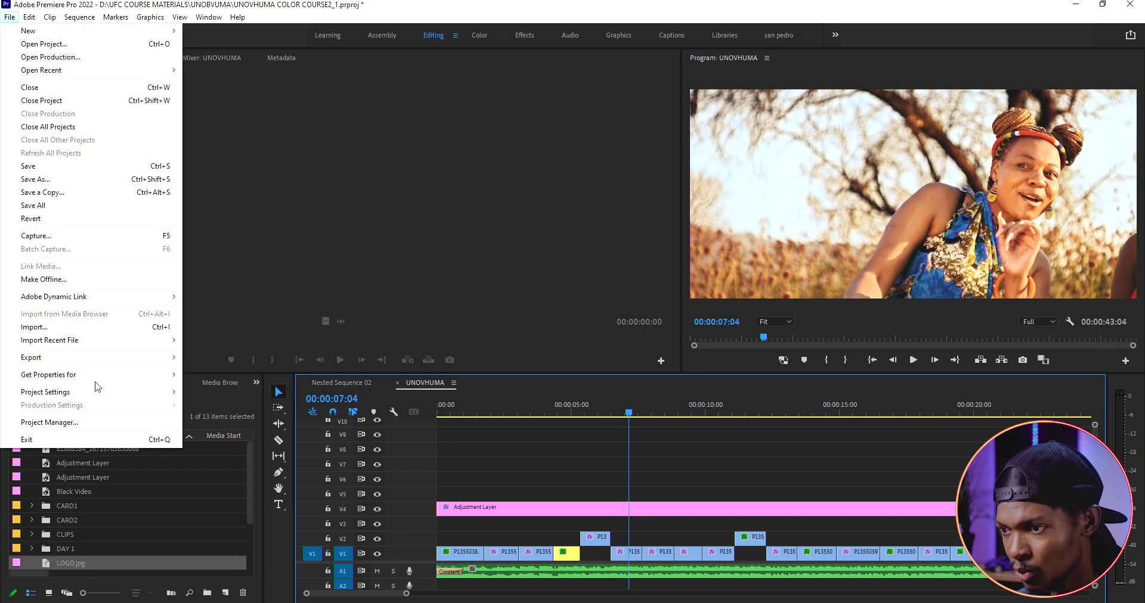
{"action": "mouse_move", "coordinate": [98, 359]}
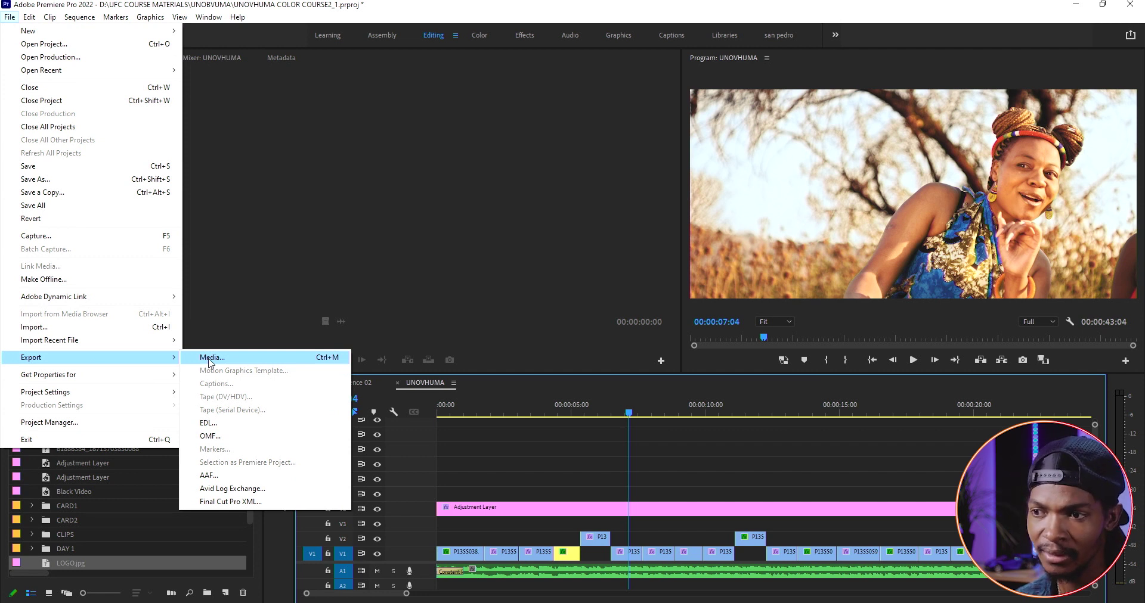
{"action": "left_click", "coordinate": [93, 555]}
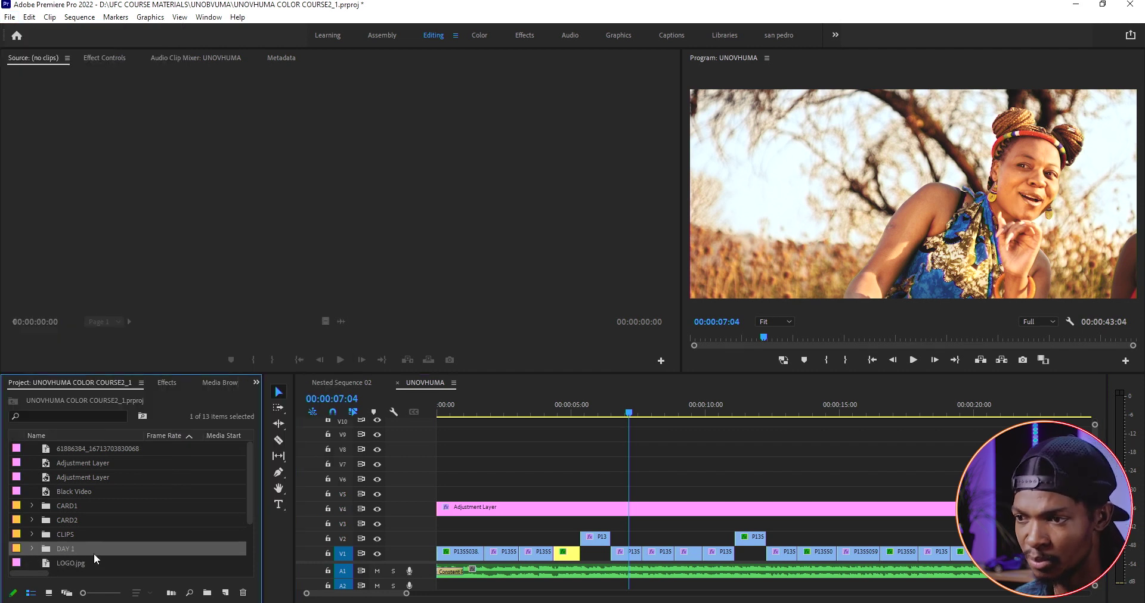
{"action": "left_click", "coordinate": [9, 16]}
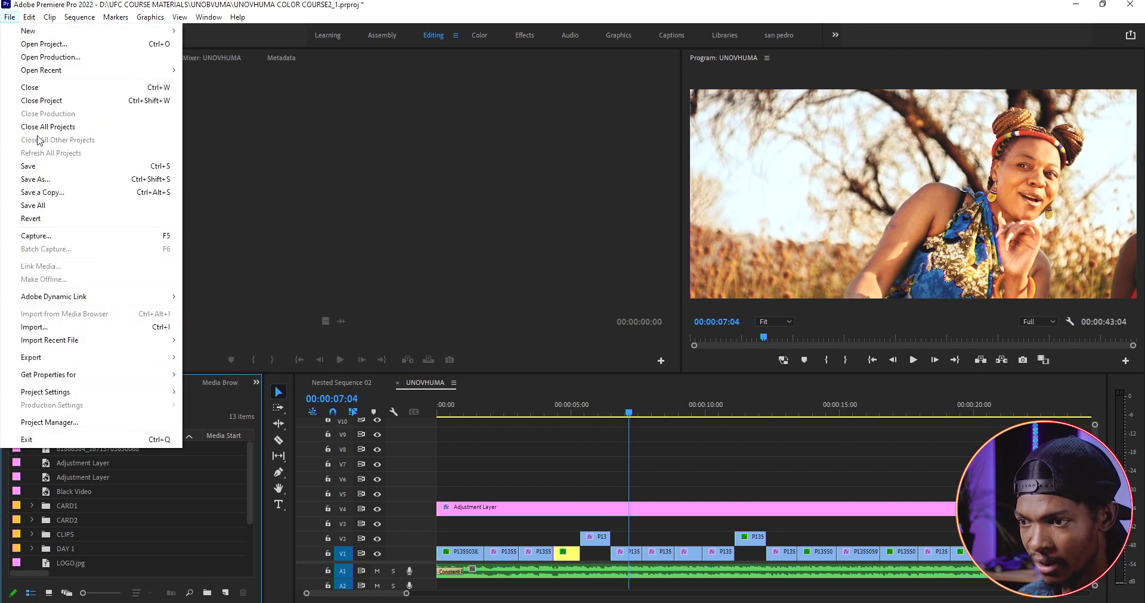
{"action": "mouse_move", "coordinate": [74, 358]}
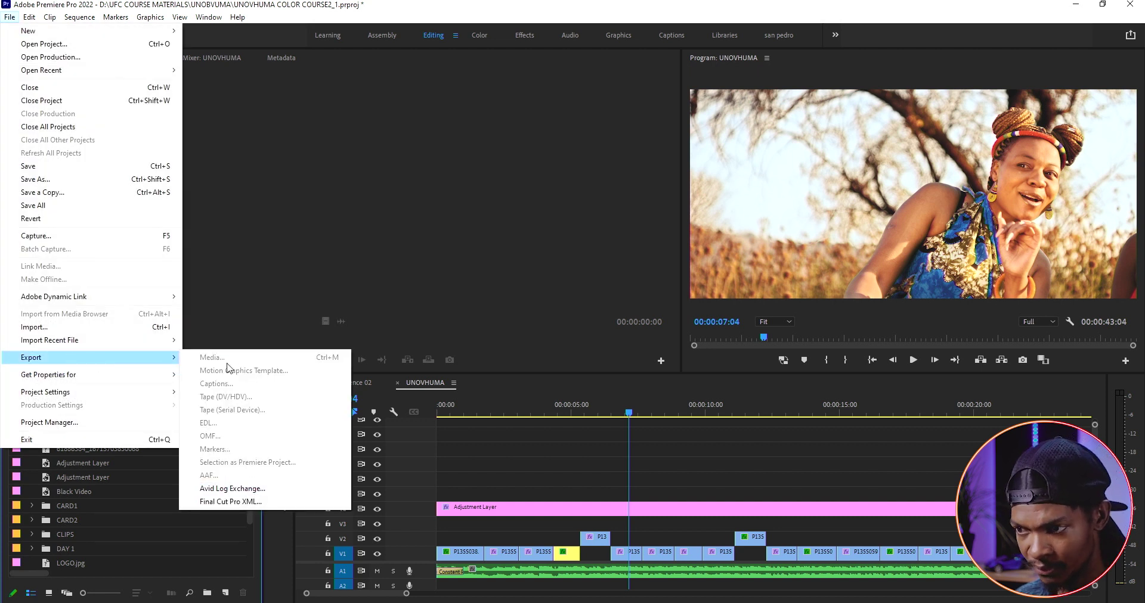
{"action": "left_click", "coordinate": [565, 508]}
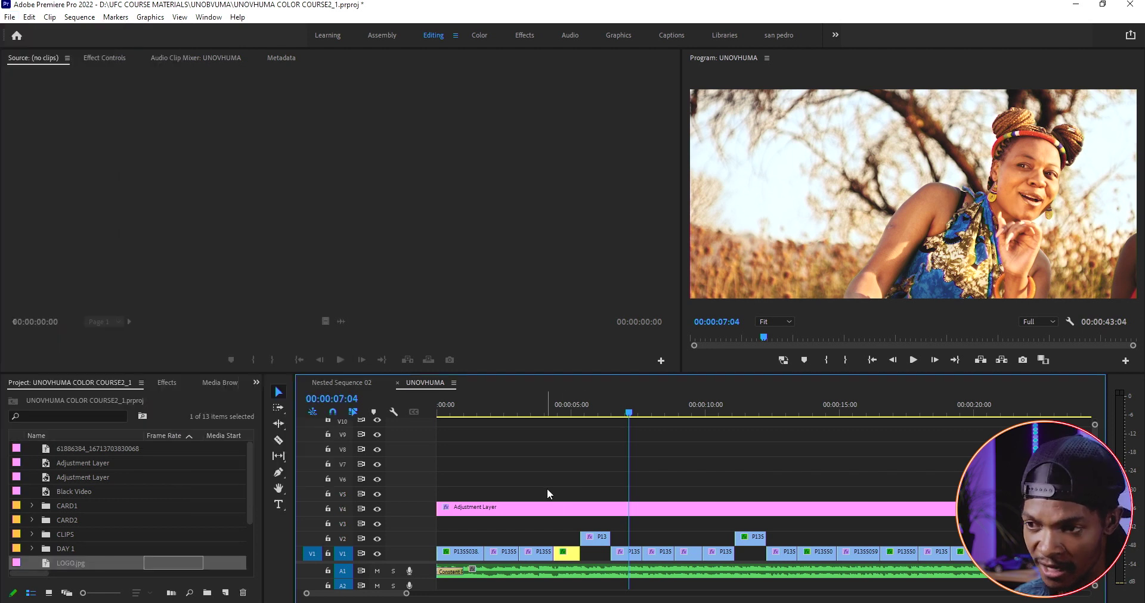
{"action": "left_click", "coordinate": [10, 18]}
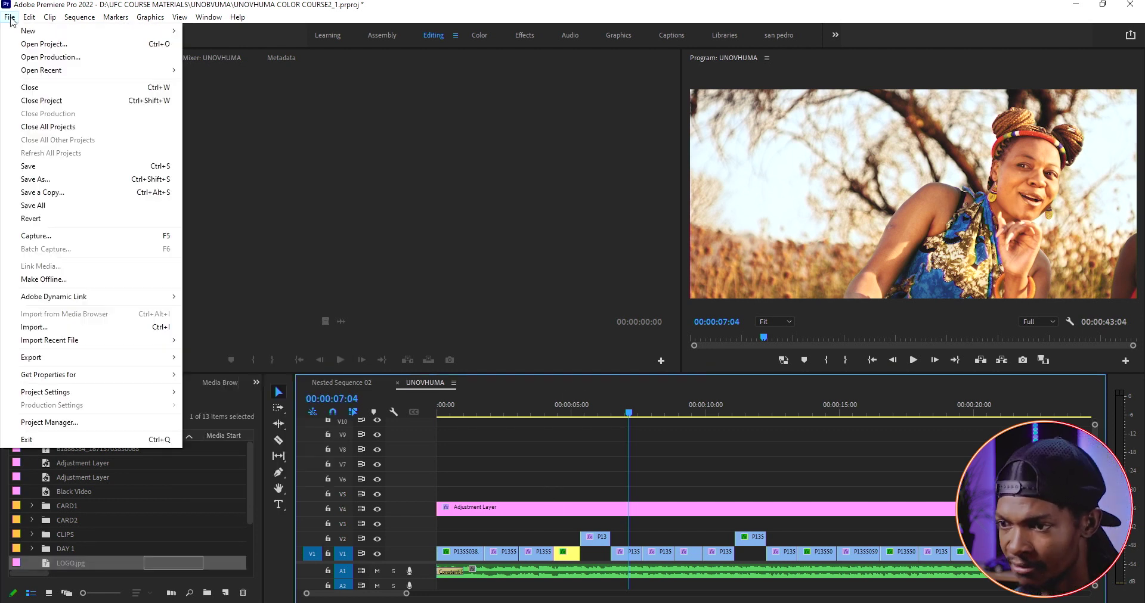
{"action": "mouse_move", "coordinate": [89, 361]}
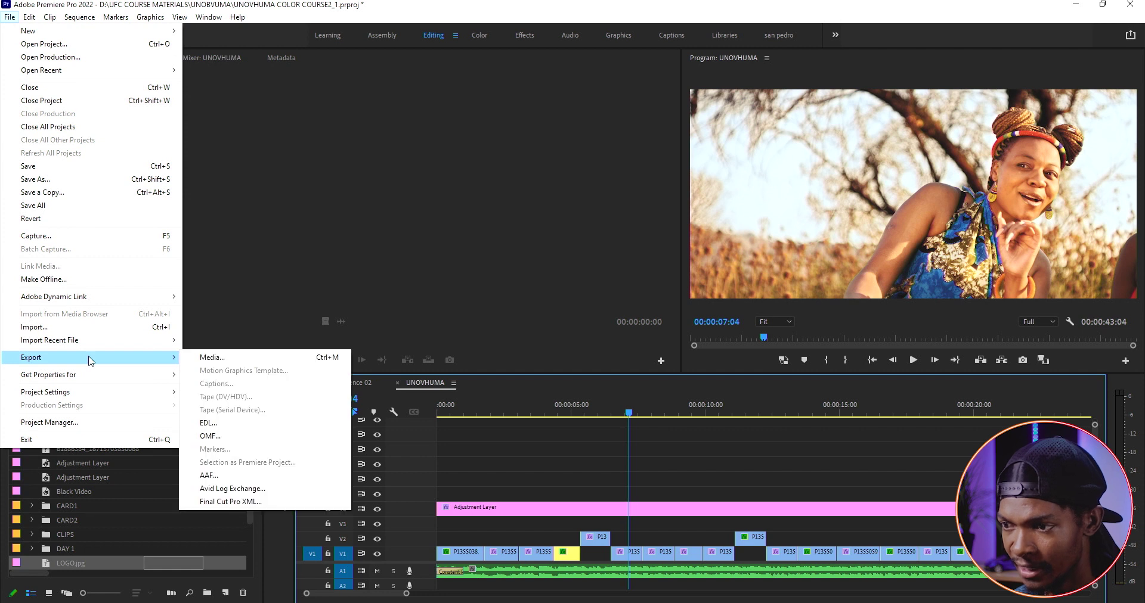
{"action": "left_click", "coordinate": [216, 358]}
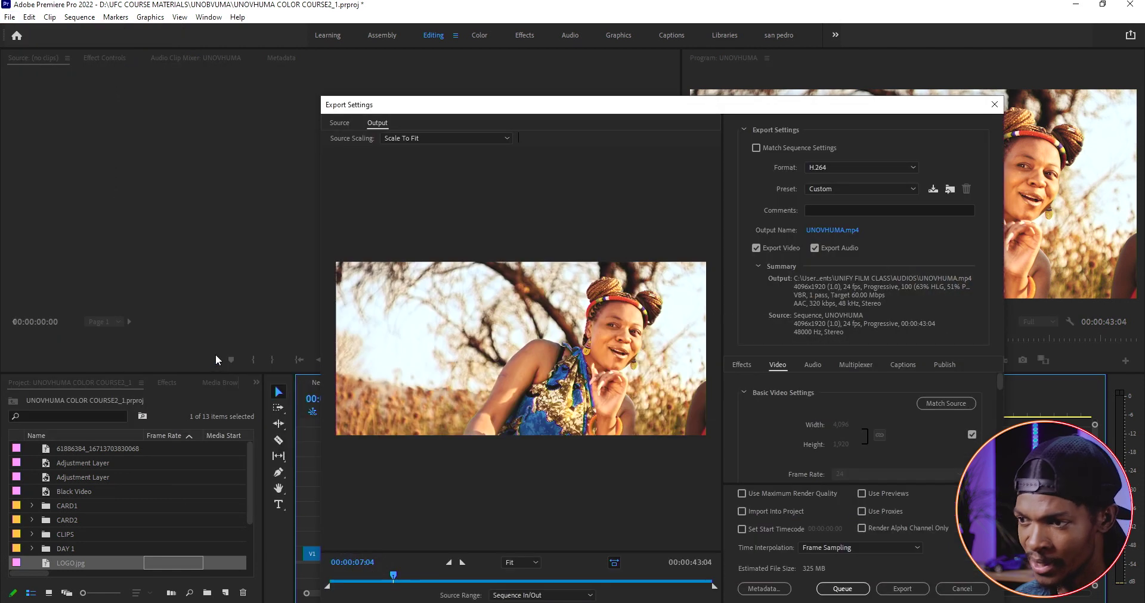
{"action": "left_click_drag", "start_coordinate": [625, 109], "coordinate": [604, 88]}
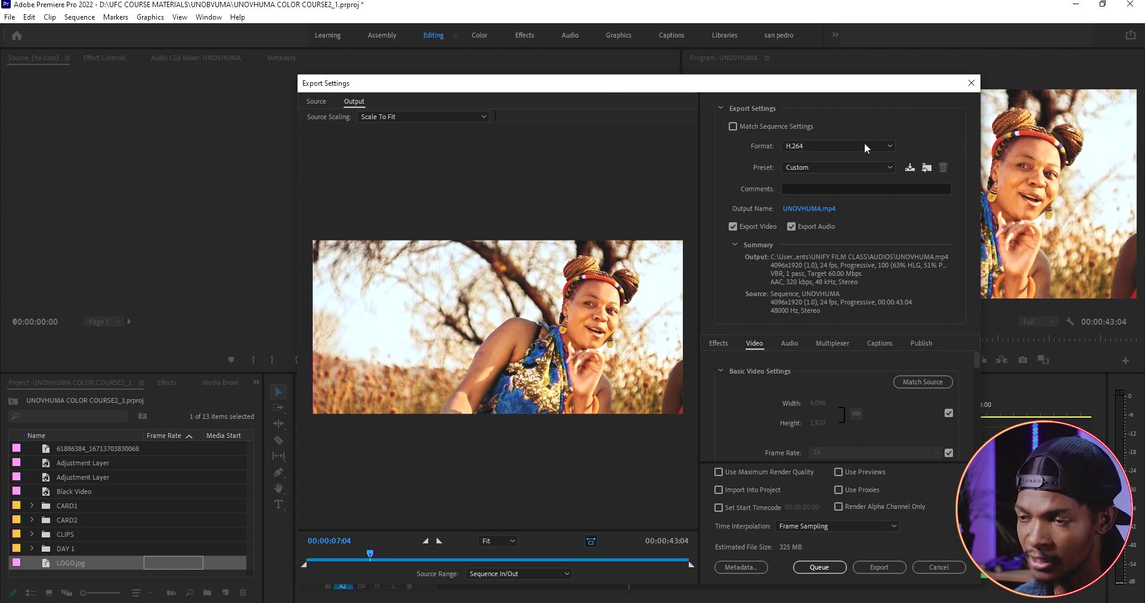
{"action": "left_click_drag", "start_coordinate": [815, 84], "coordinate": [805, 73]}
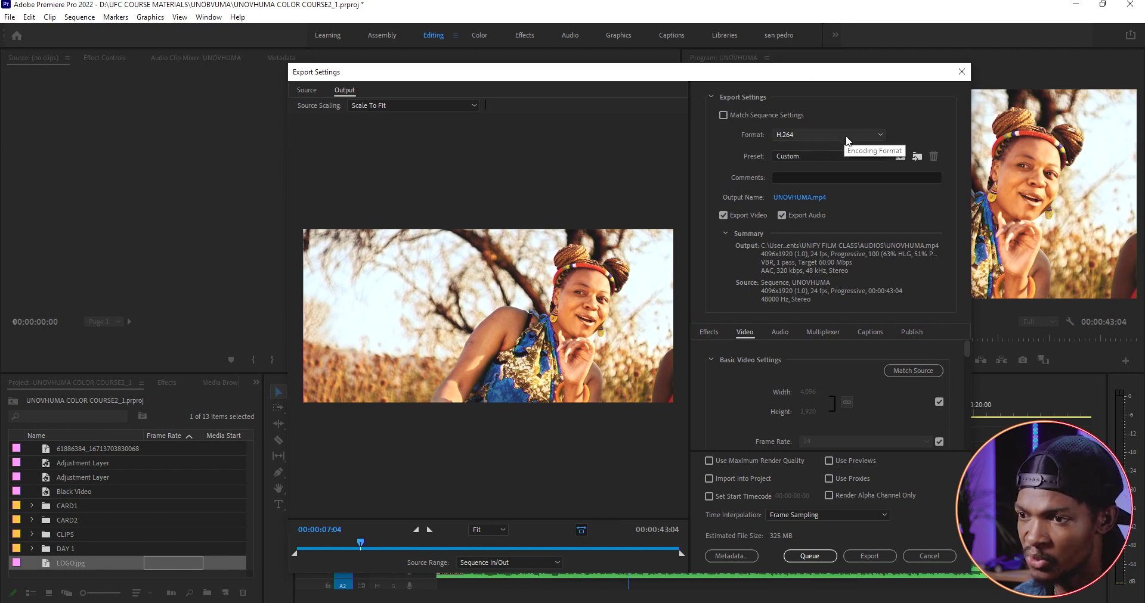
{"action": "left_click", "coordinate": [857, 141]}
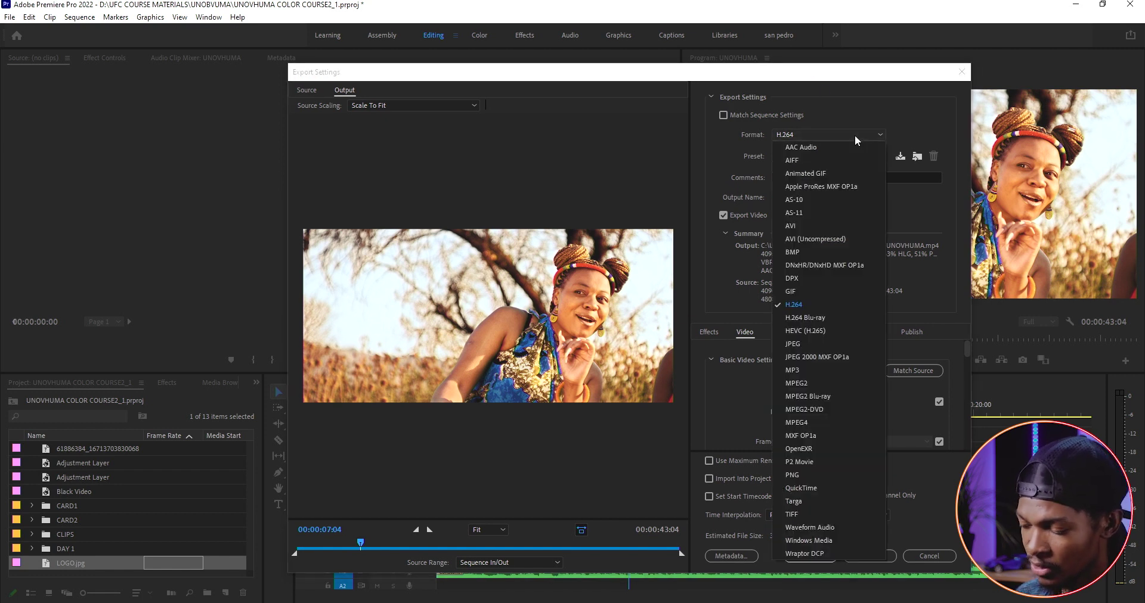
{"action": "left_click", "coordinate": [829, 305]}
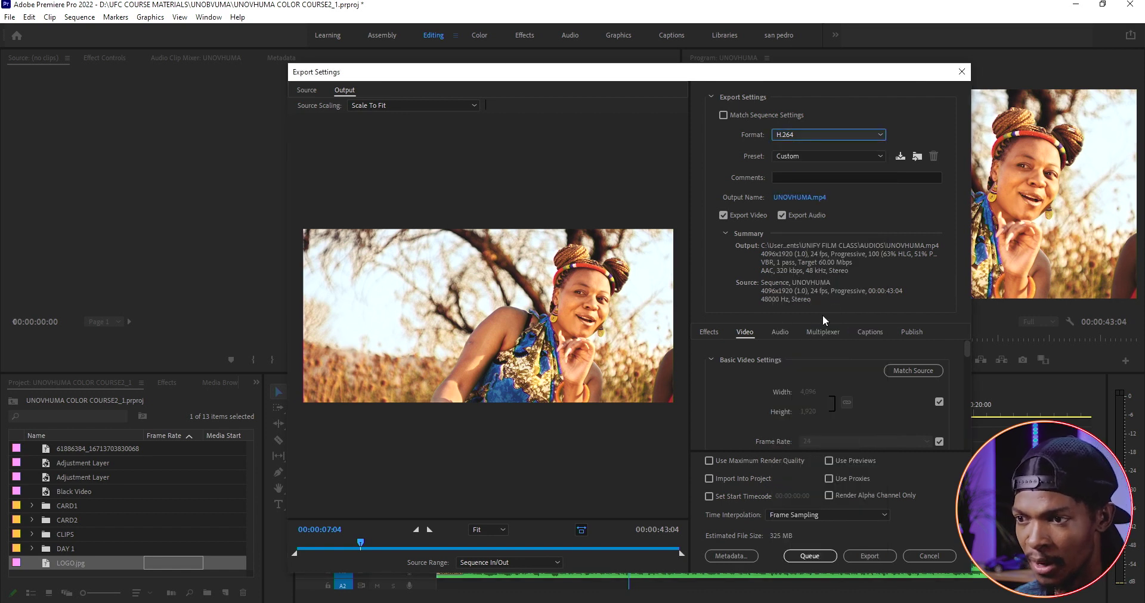
Step: Apply the High Quality 2160p 4K preset and save UNOVHUMA.mp4 into Documents > UNIFY FILM CLASS
{"action": "left_click", "coordinate": [867, 157]}
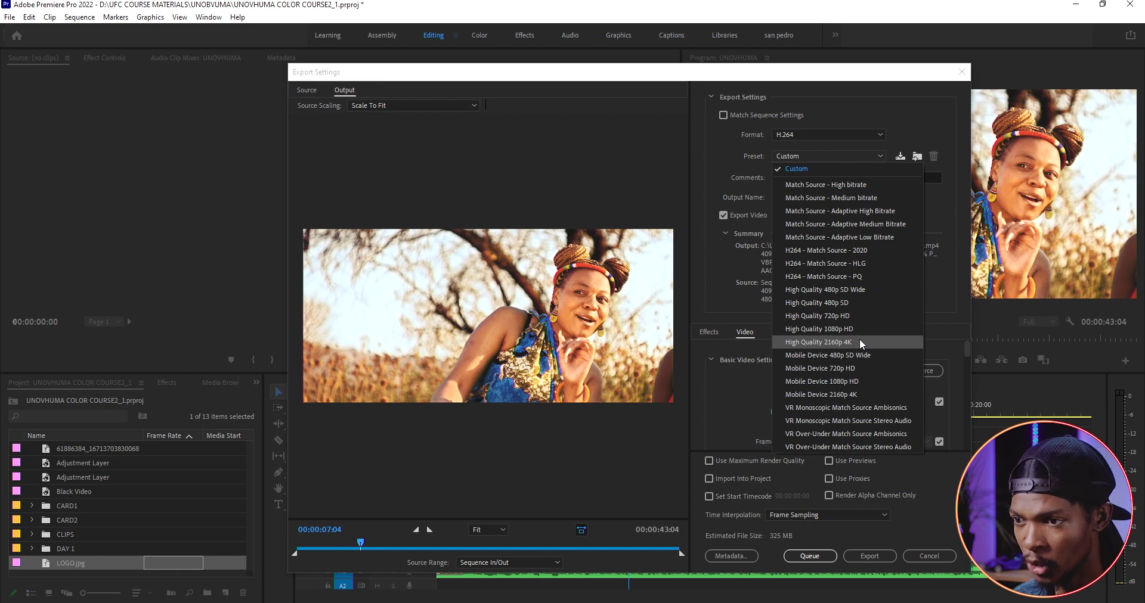
{"action": "left_click", "coordinate": [833, 343]}
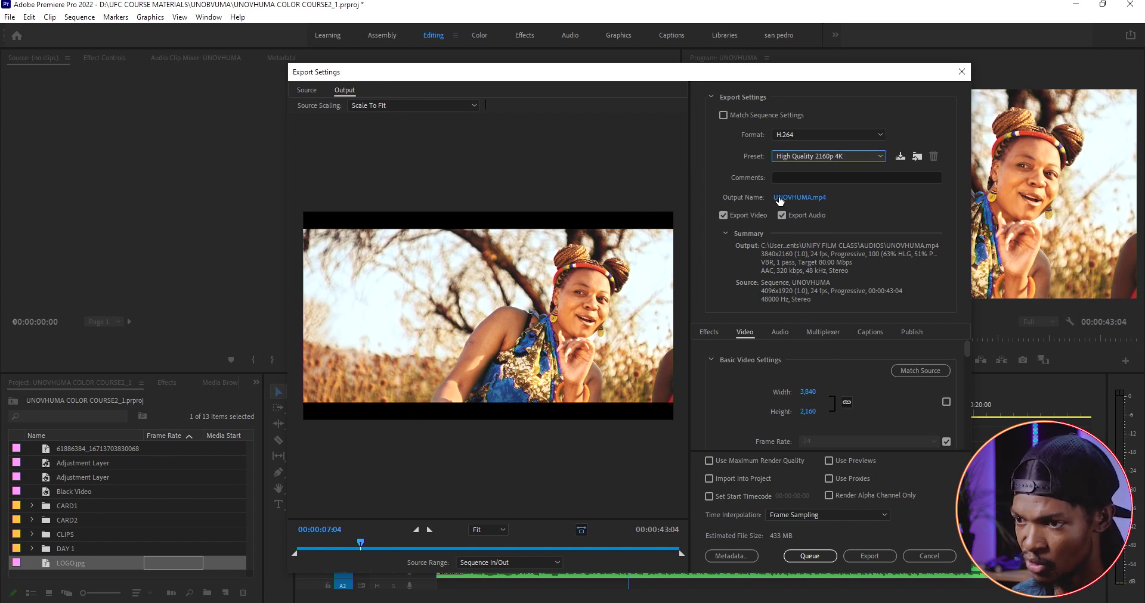
{"action": "left_click", "coordinate": [795, 199]}
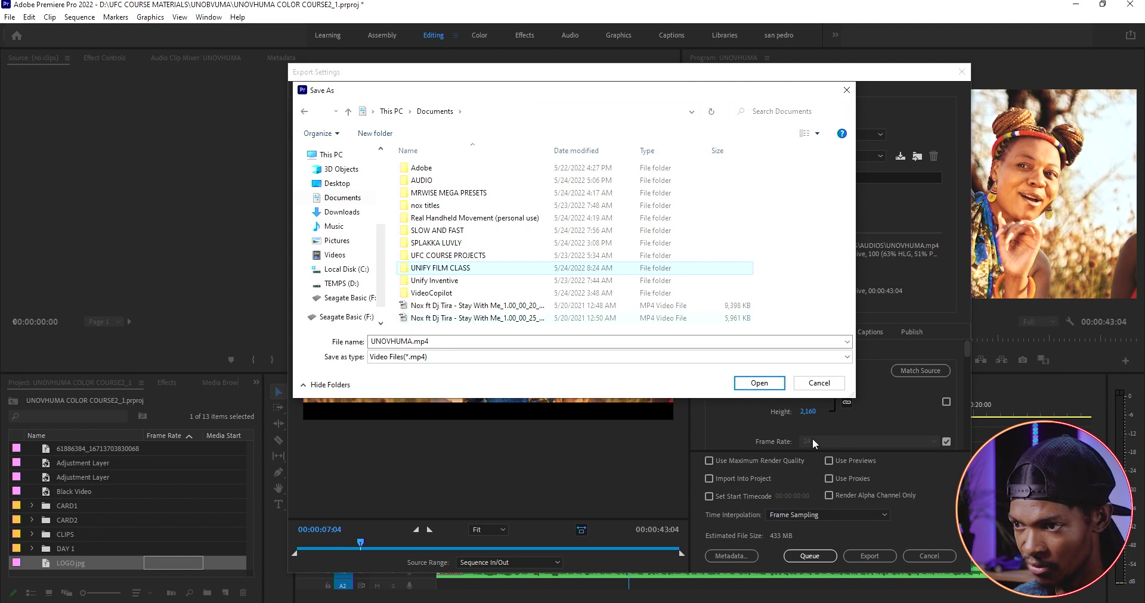
{"action": "double_click", "coordinate": [450, 269]}
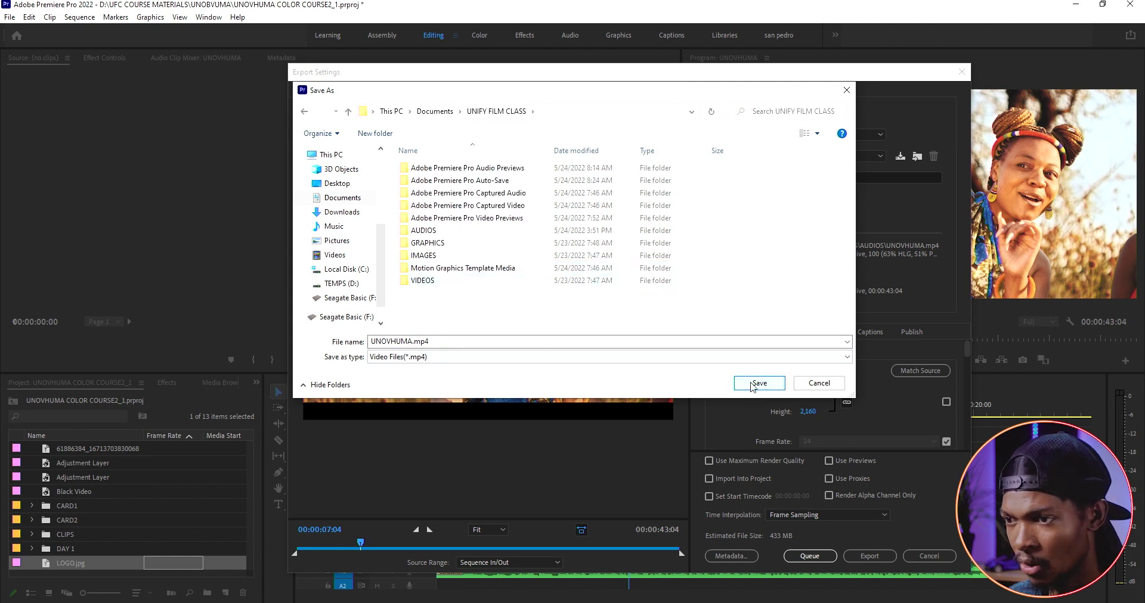
{"action": "left_click", "coordinate": [755, 385]}
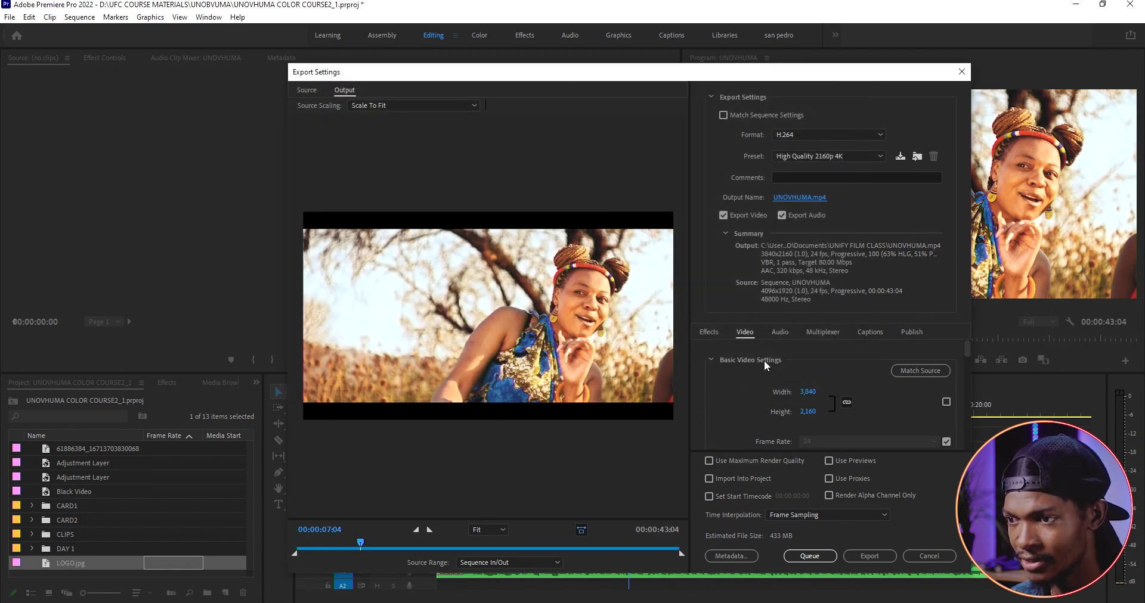
Step: Check Render at Maximum Depth and set Bitrate Encoding to VBR, 2 pass
{"action": "scroll", "coordinate": [764, 367], "scroll_direction": "down", "scroll_amount": 3}
{"action": "left_click", "coordinate": [714, 404]}
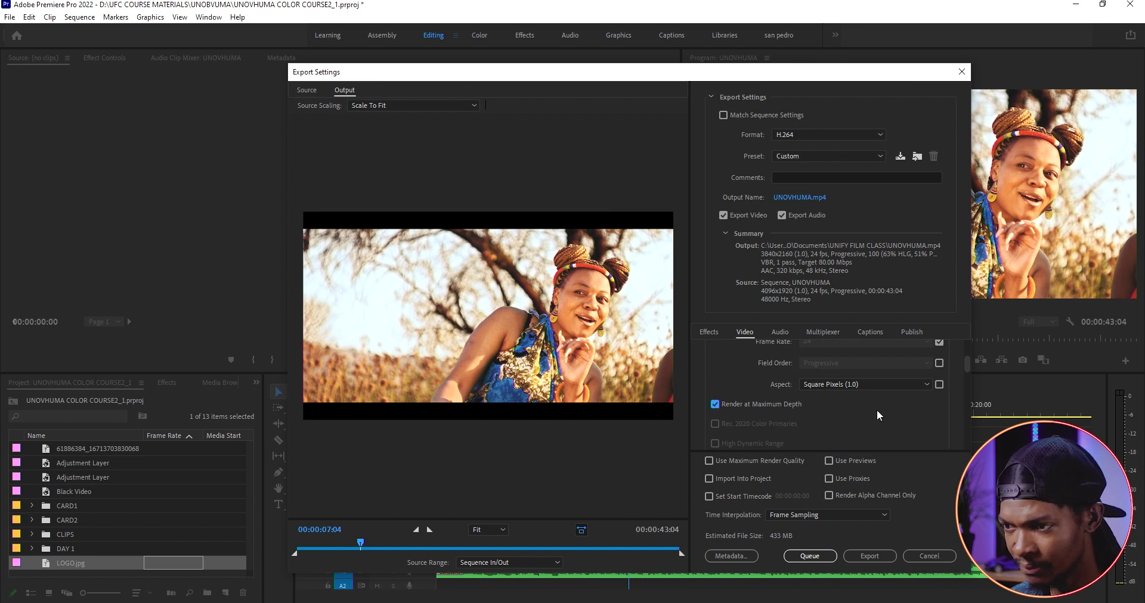
{"action": "scroll", "coordinate": [877, 415], "scroll_direction": "down", "scroll_amount": 8}
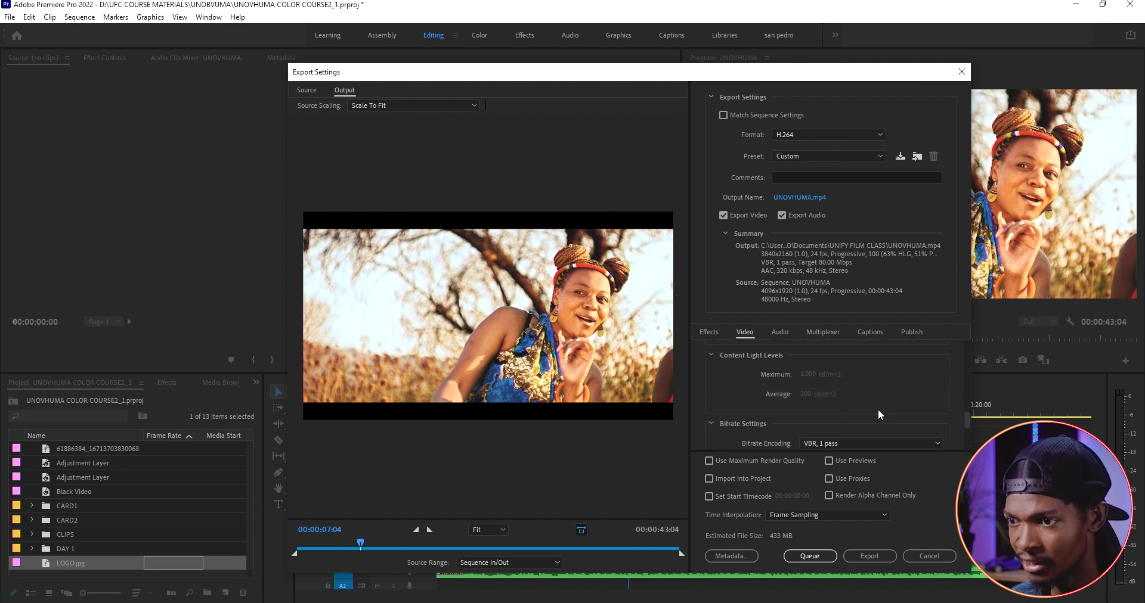
{"action": "scroll", "coordinate": [878, 416], "scroll_direction": "down", "scroll_amount": 2}
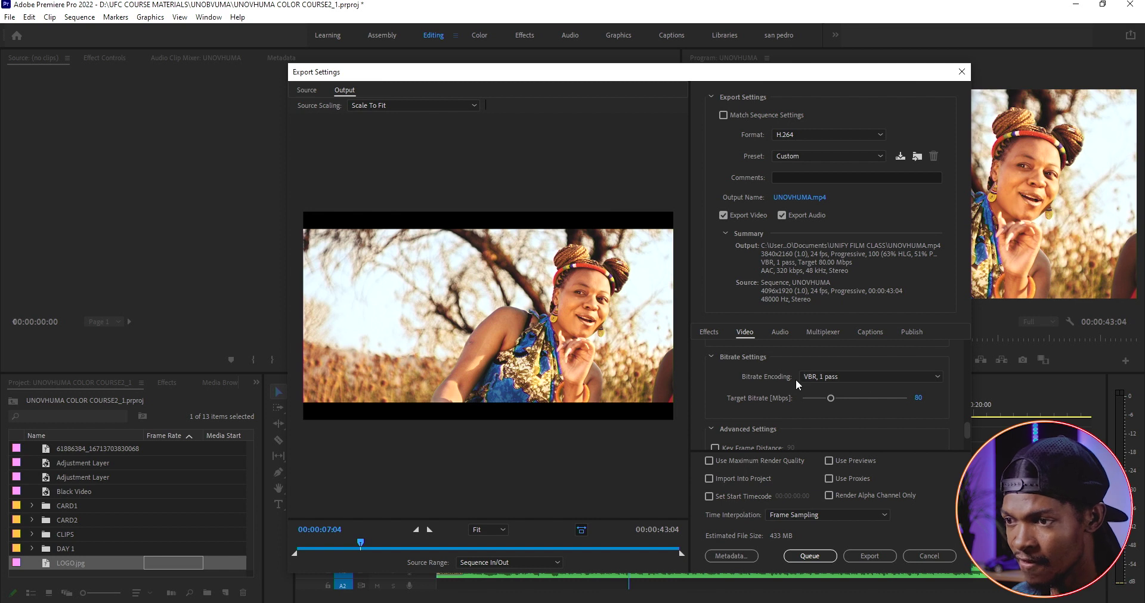
{"action": "left_click", "coordinate": [870, 380]}
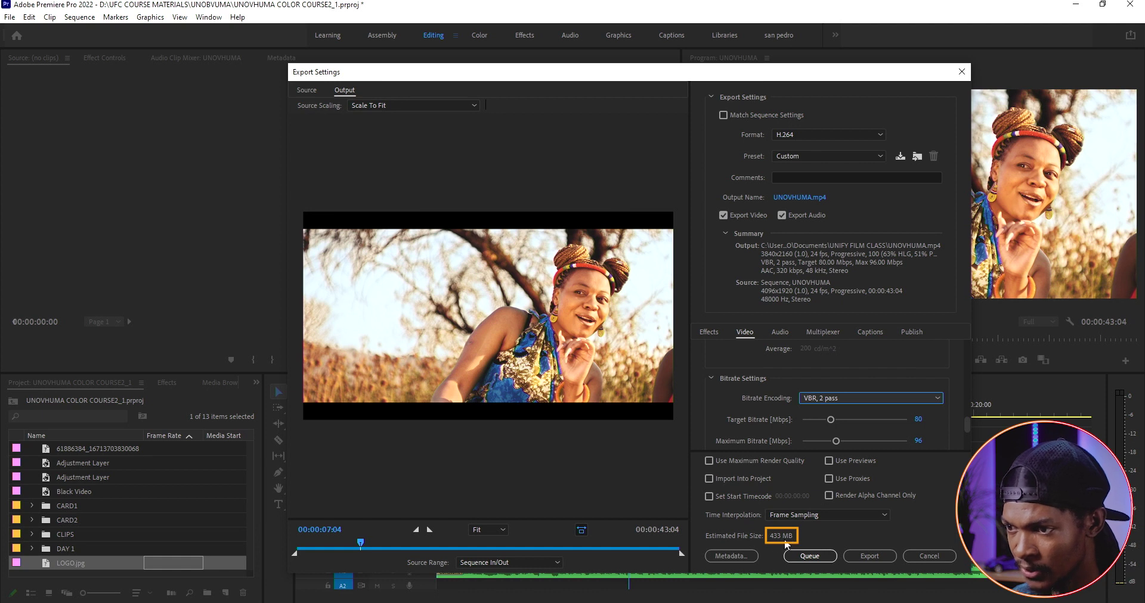
Step: Enter 40 as the Target Bitrate and adjust the sliders so Target and Maximum Bitrate are both 40 Mbps
{"action": "left_click", "coordinate": [918, 419]}
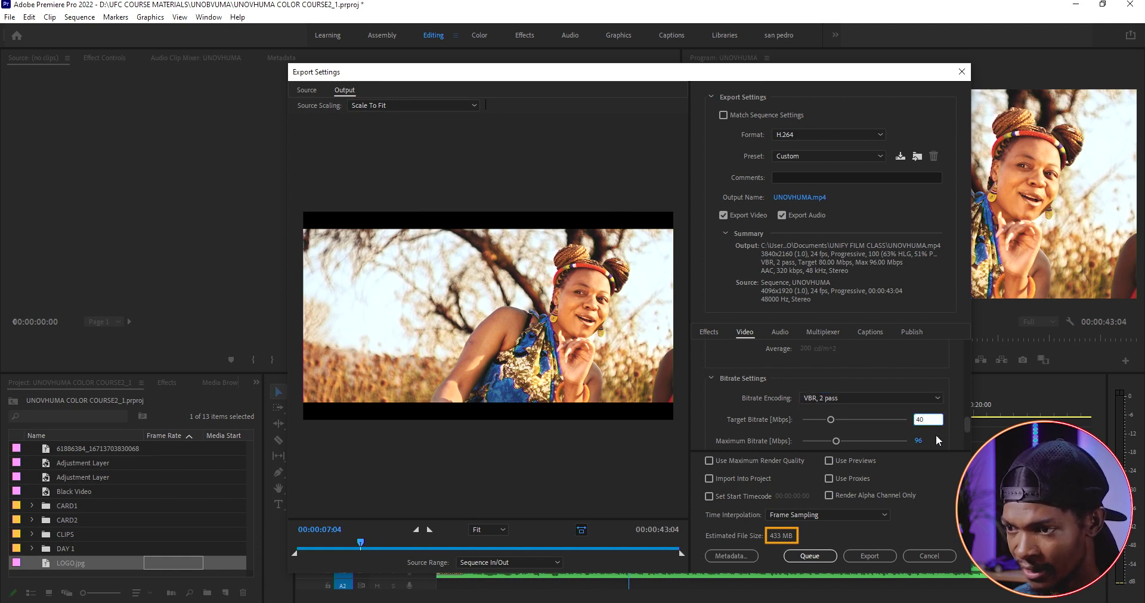
{"action": "type", "text": "40"}
{"action": "key", "text": "Return"}
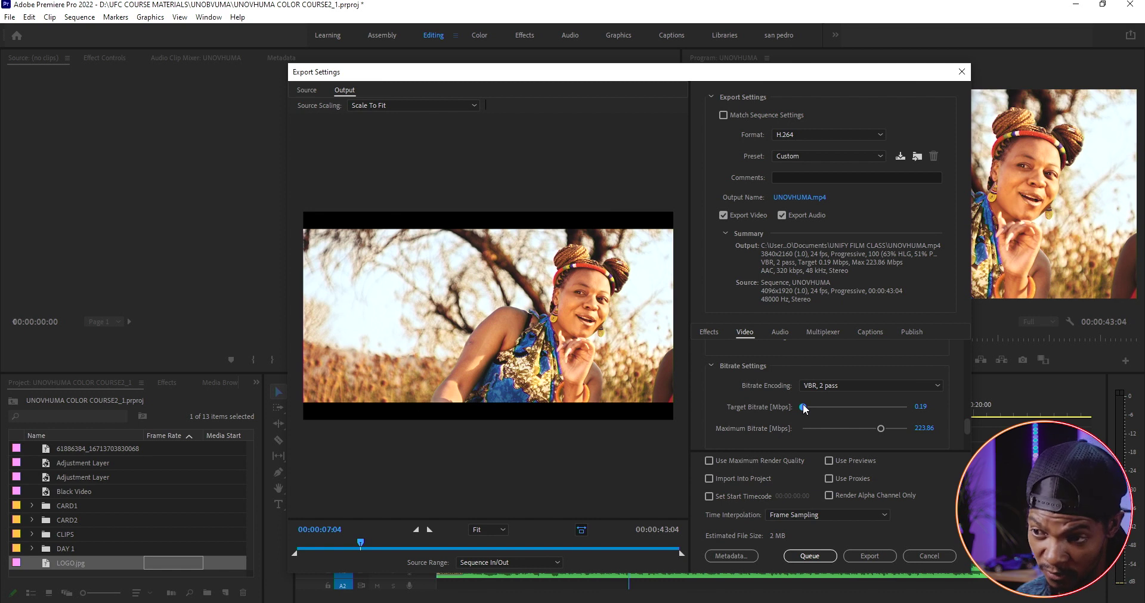
{"action": "left_click_drag", "start_coordinate": [803, 409], "coordinate": [882, 410]}
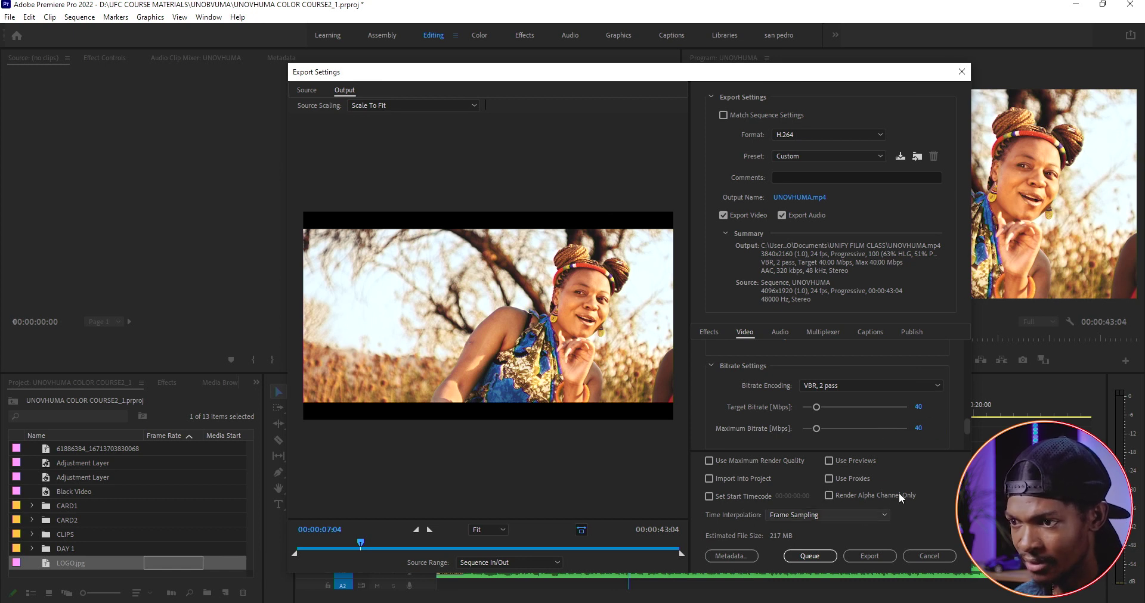
Step: Check Use Maximum Render Quality and export UNOVHUMA.mp4
{"action": "left_click", "coordinate": [709, 462]}
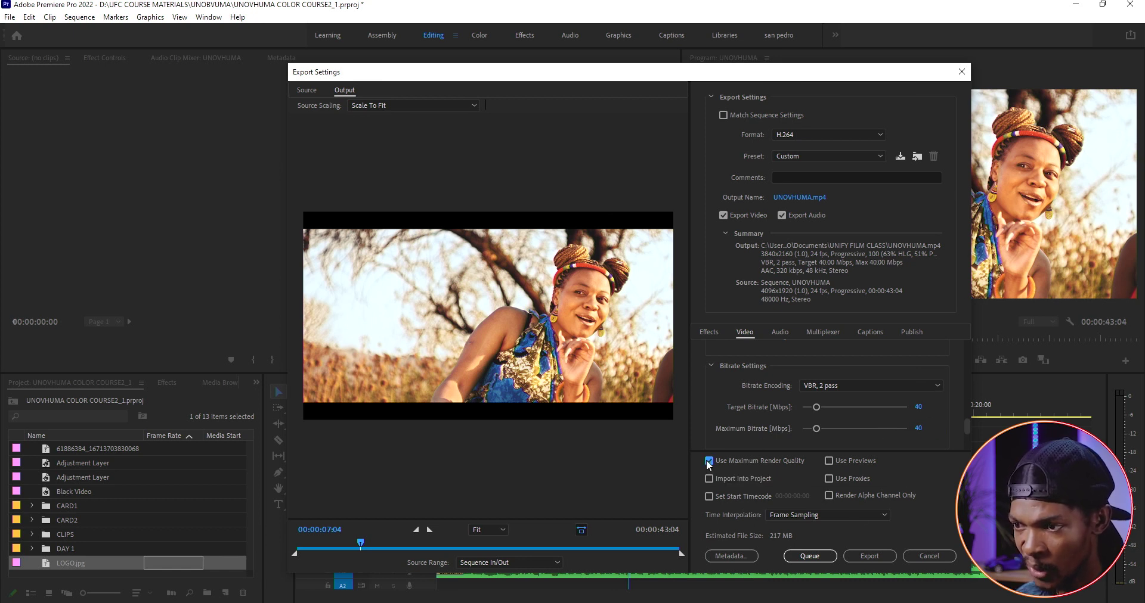
{"action": "left_click", "coordinate": [877, 560]}
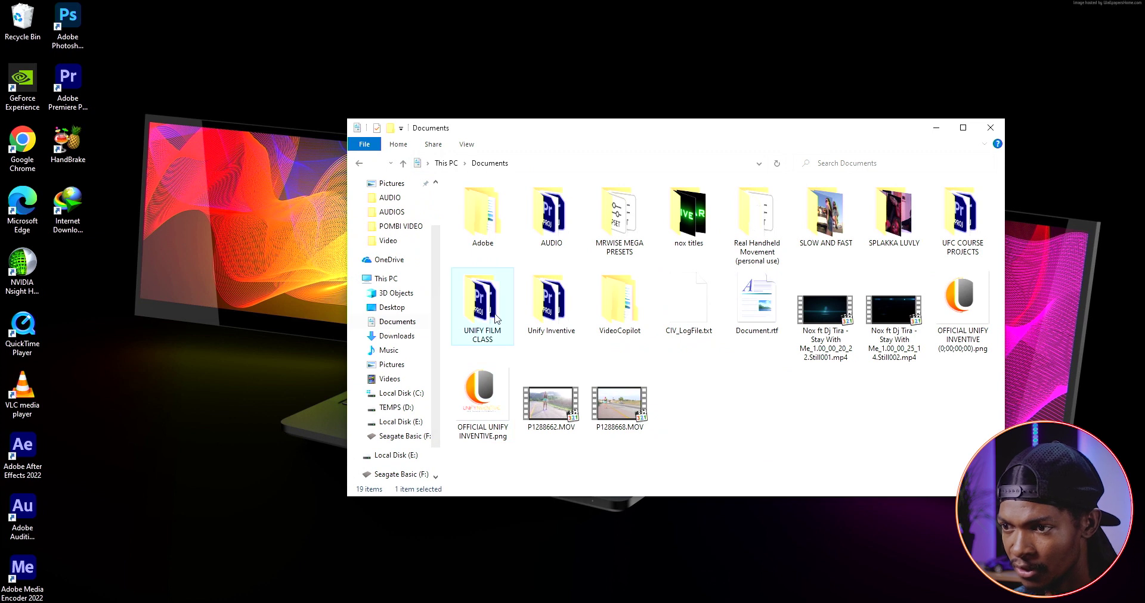
Step: Open the UNIFY FILM CLASS folder in Documents to find UNOVHUMA.mp4
{"action": "double_click", "coordinate": [483, 304]}
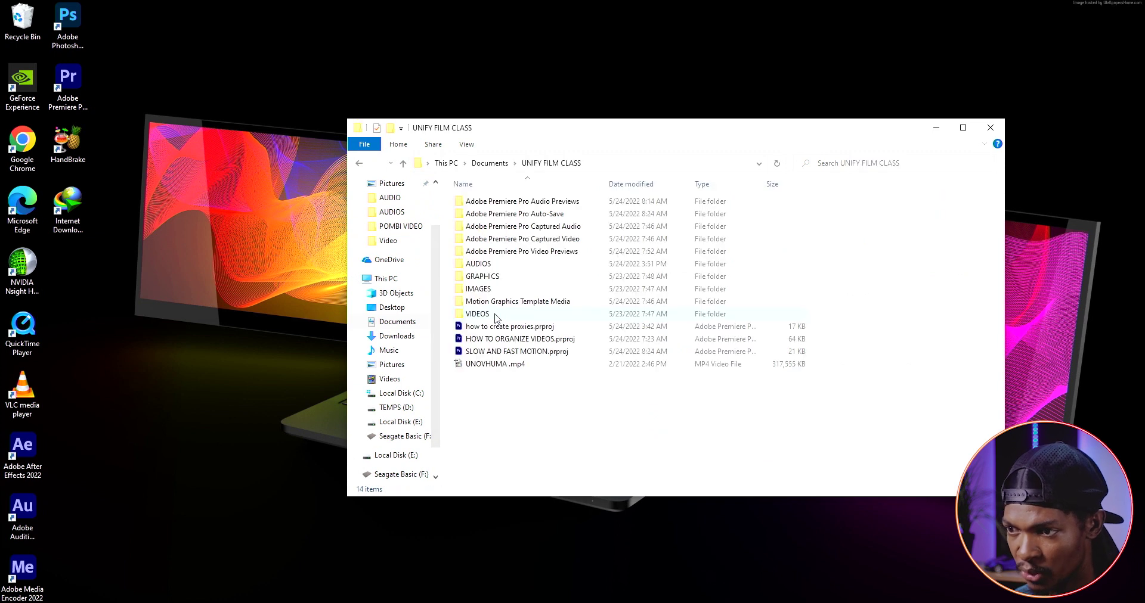